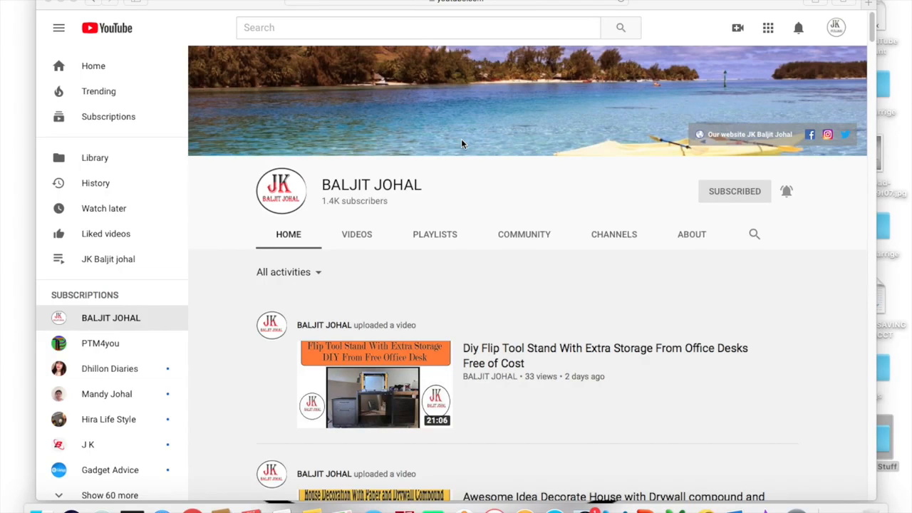
Open the channel's status and features page from the account settings and examine which features are enabled, including monetization.
mouse_move(673, 5)
mouse_down()
mouse_move(659, 4)
mouse_move(668, 4)
mouse_up()
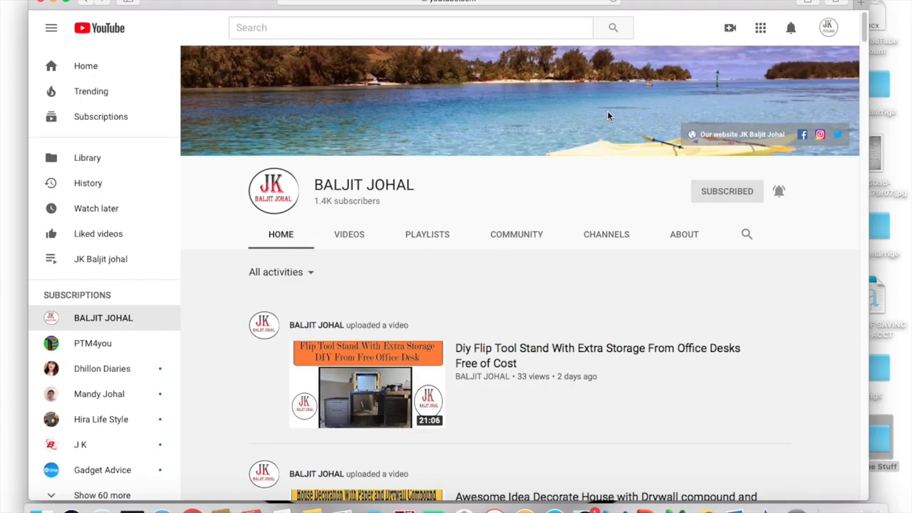
click(829, 30)
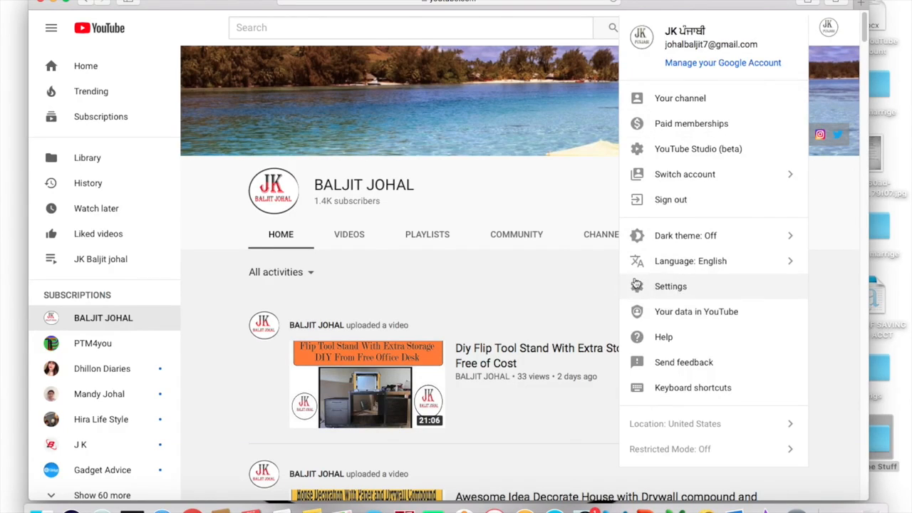
click(678, 289)
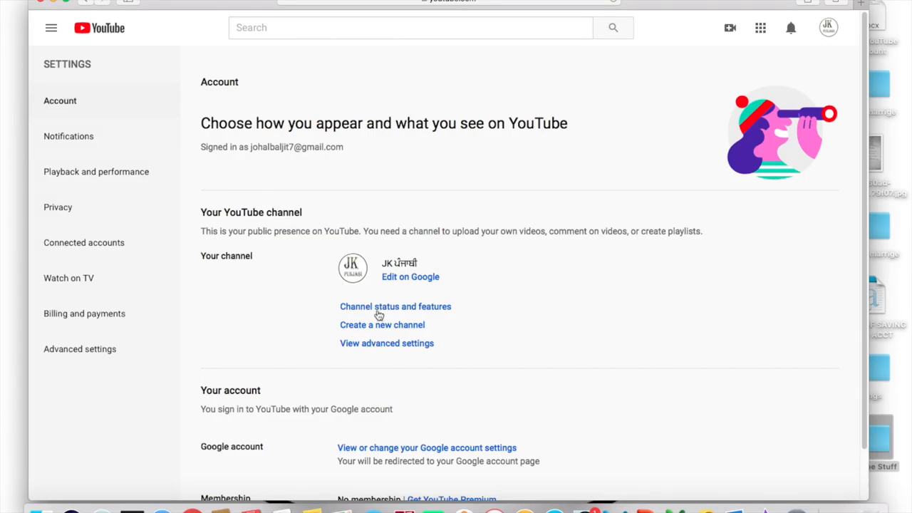
click(430, 312)
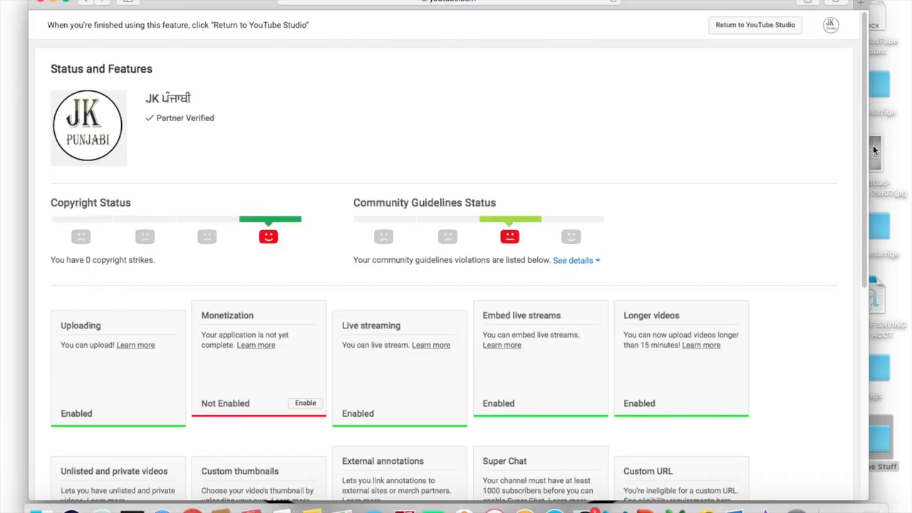
drag(864, 148, 865, 285)
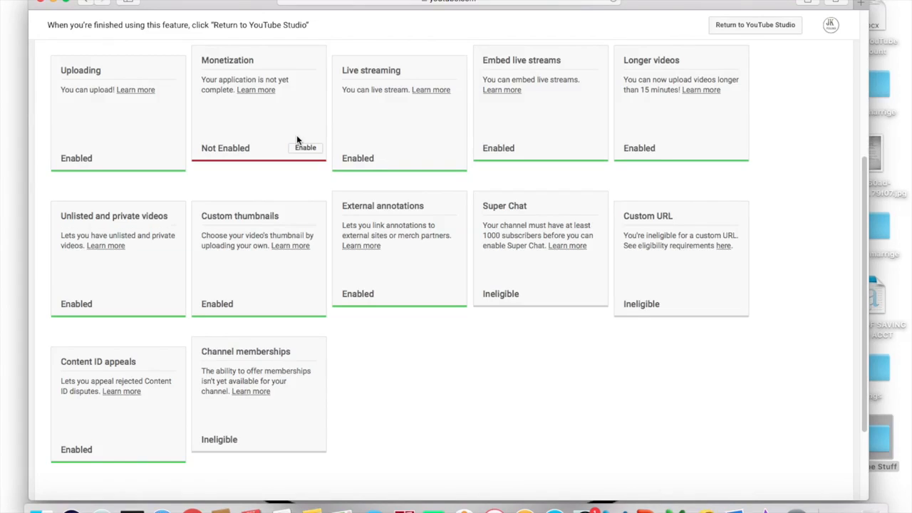
Return to the channel home page and open the Monetization page through YouTube Studio (beta).
click(830, 26)
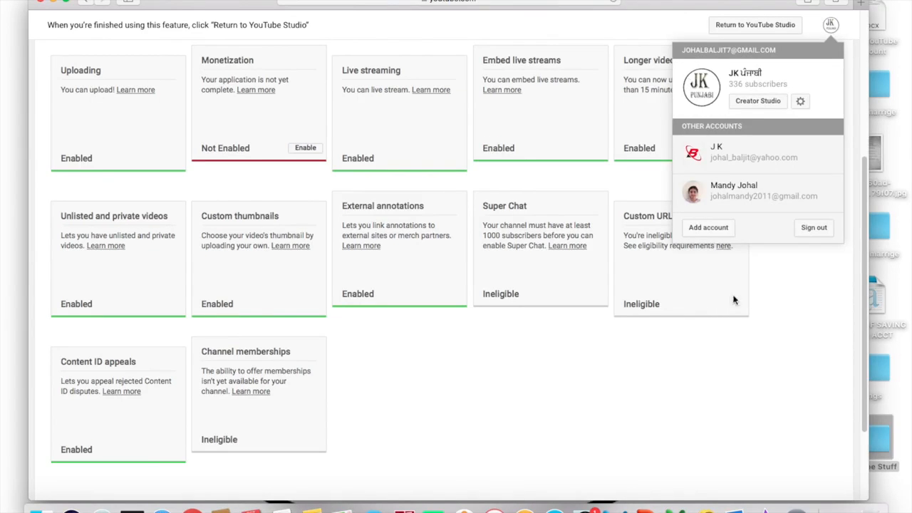
click(741, 335)
click(84, 2)
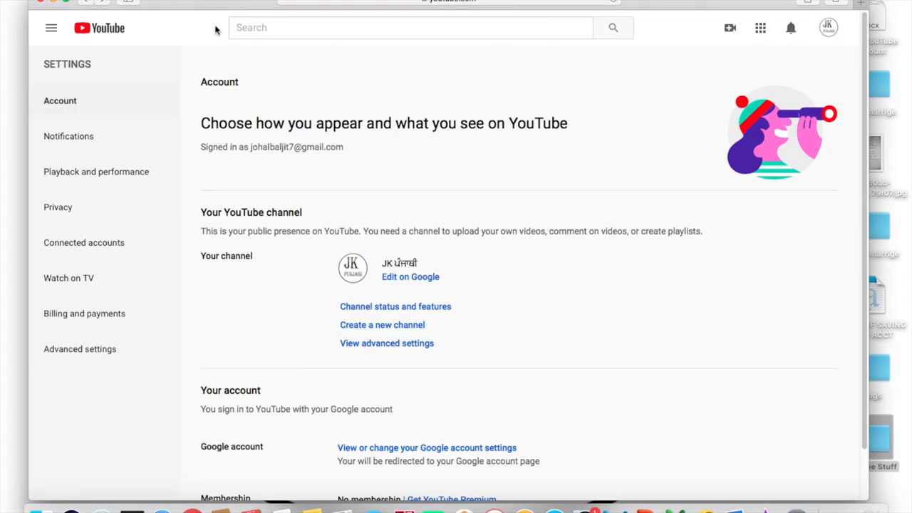
click(87, 3)
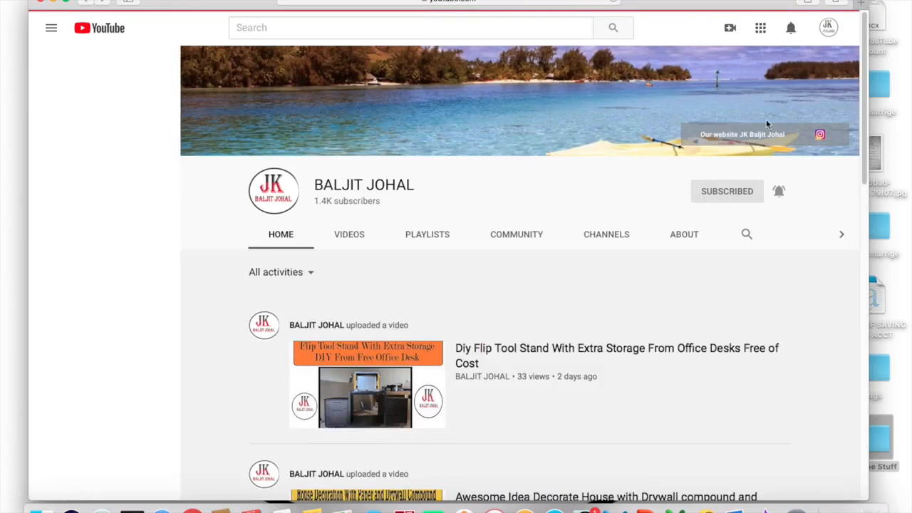
click(828, 27)
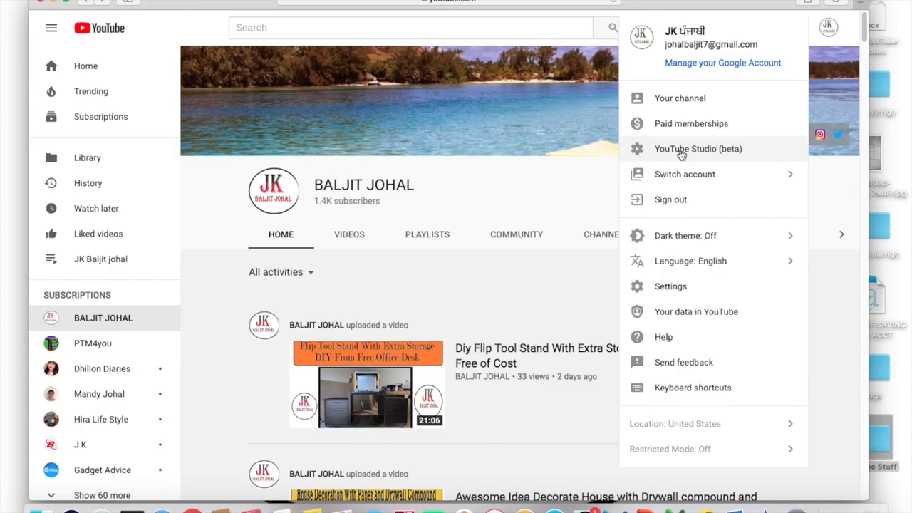
click(703, 151)
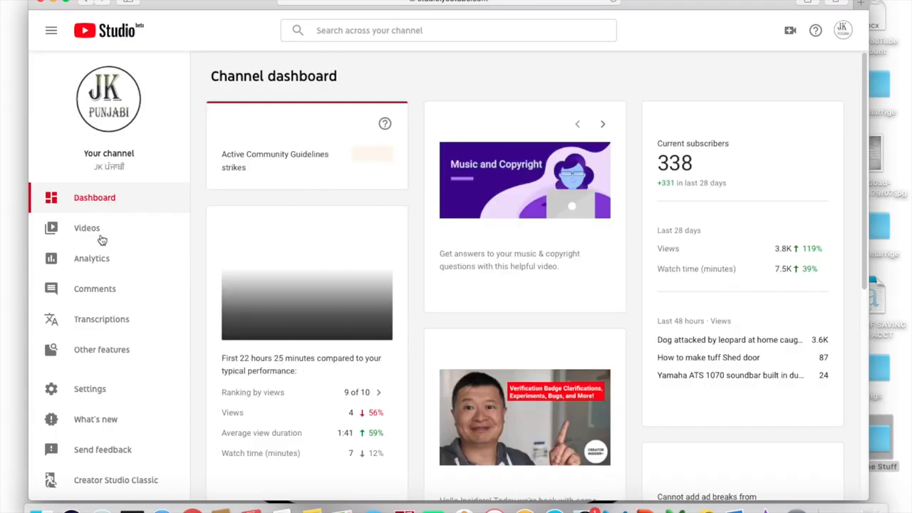
mouse_move(107, 356)
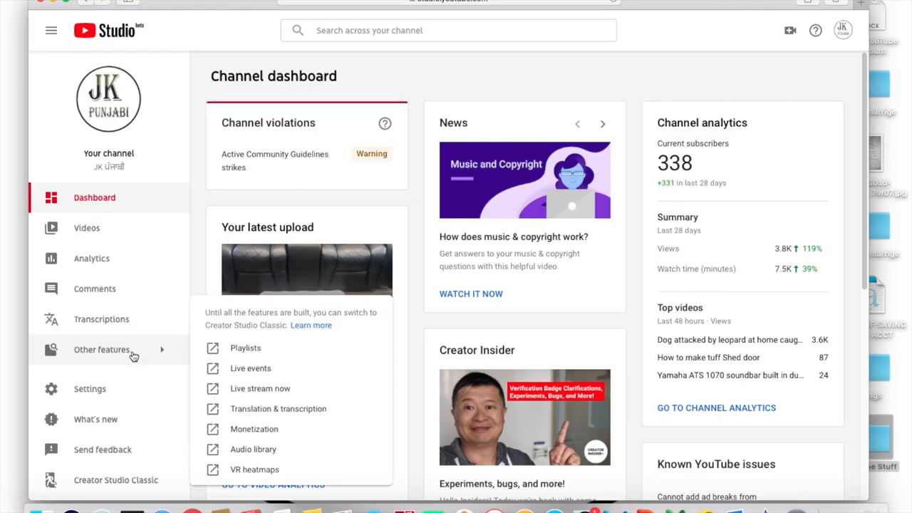
click(260, 430)
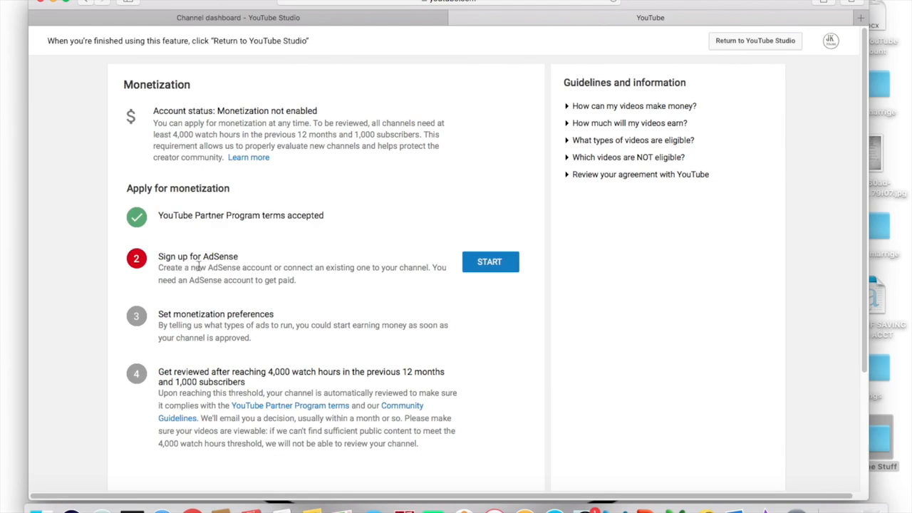
Start the AdSense sign-up from the monetization steps and choose the second listed Google account for it.
click(491, 263)
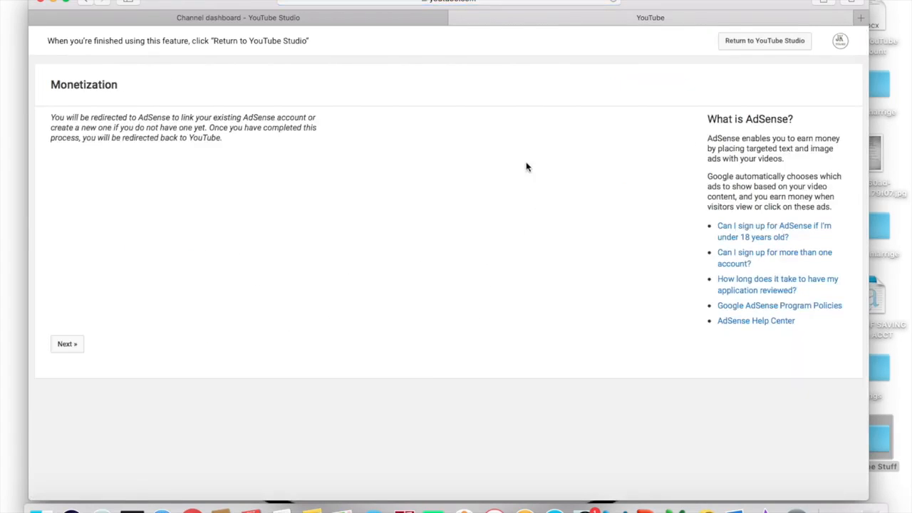
click(68, 347)
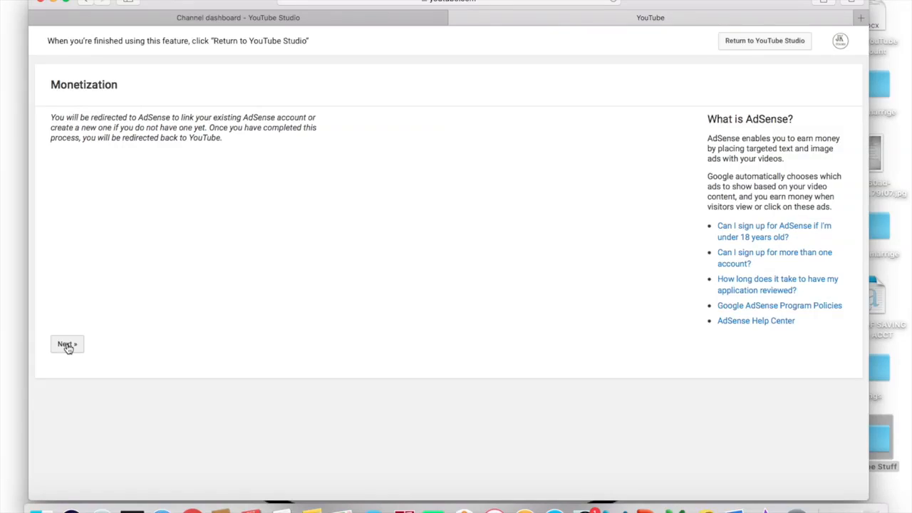
click(68, 347)
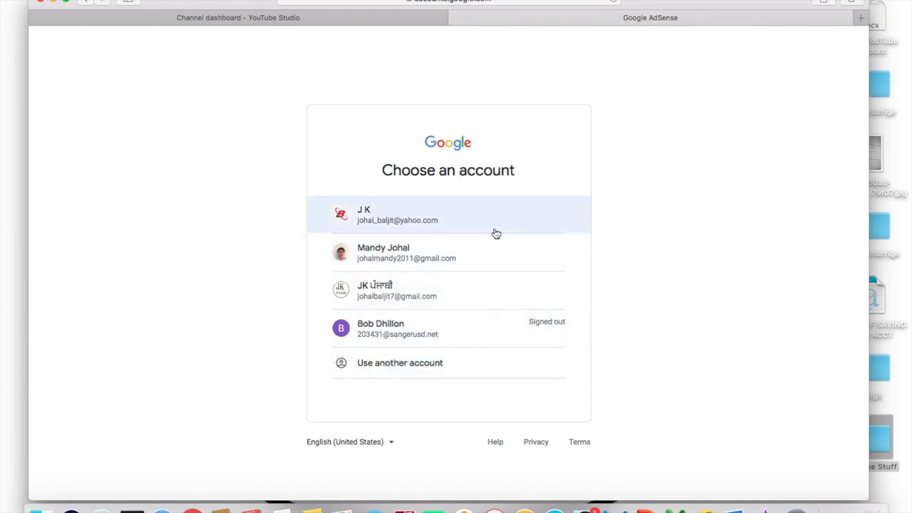
click(385, 260)
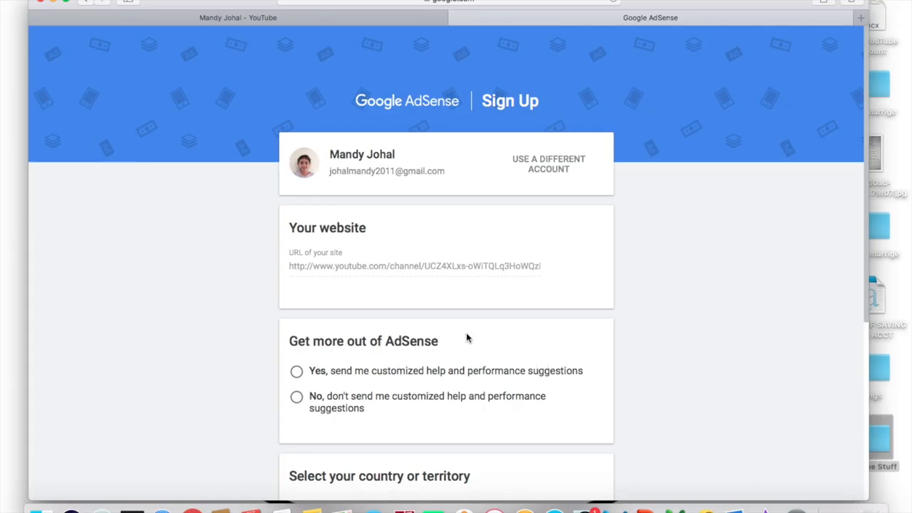
Decline customized help and performance suggestions and set the country or territory to United States in the AdSense sign-up form.
drag(870, 184, 873, 334)
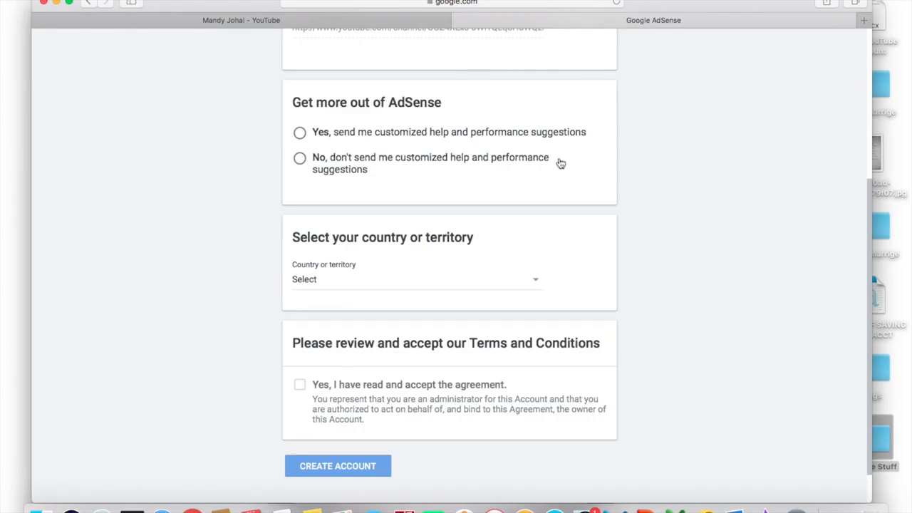
click(299, 161)
click(539, 285)
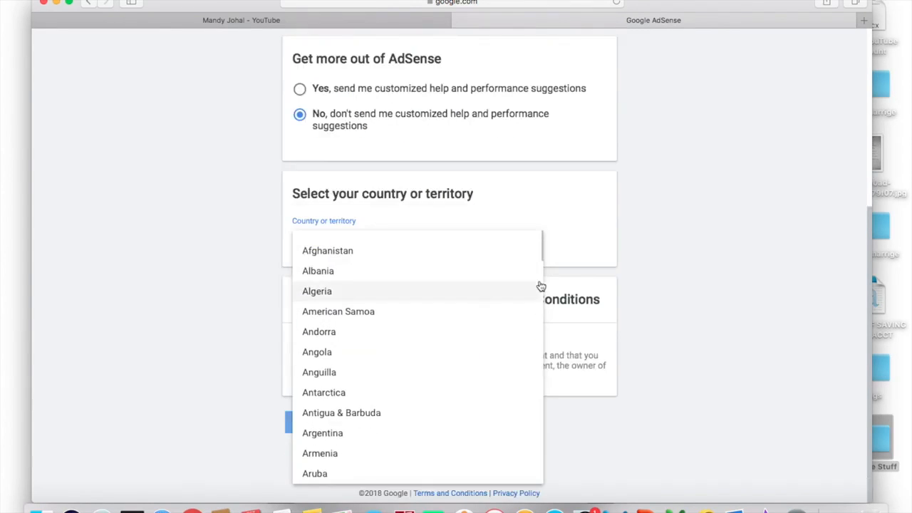
scroll(423, 372, up, 3)
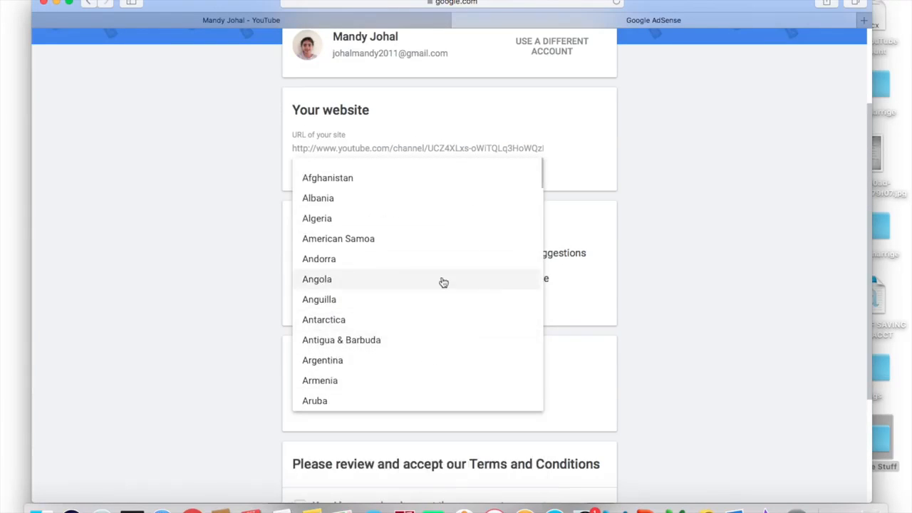
scroll(393, 247, down, 2)
scroll(394, 246, down, 20)
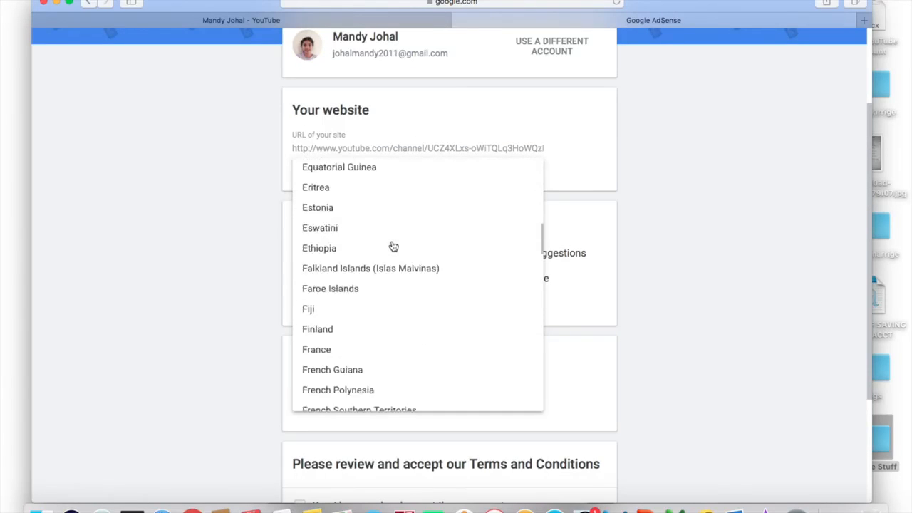
scroll(393, 247, down, 5)
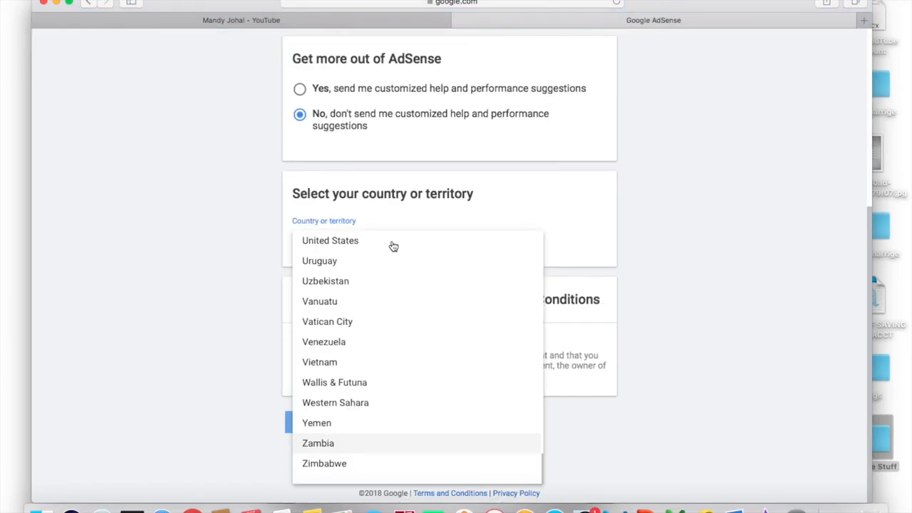
click(351, 242)
Accept the AdSense terms and conditions agreement and create the account.
drag(870, 188, 870, 300)
drag(711, 37, 721, 5)
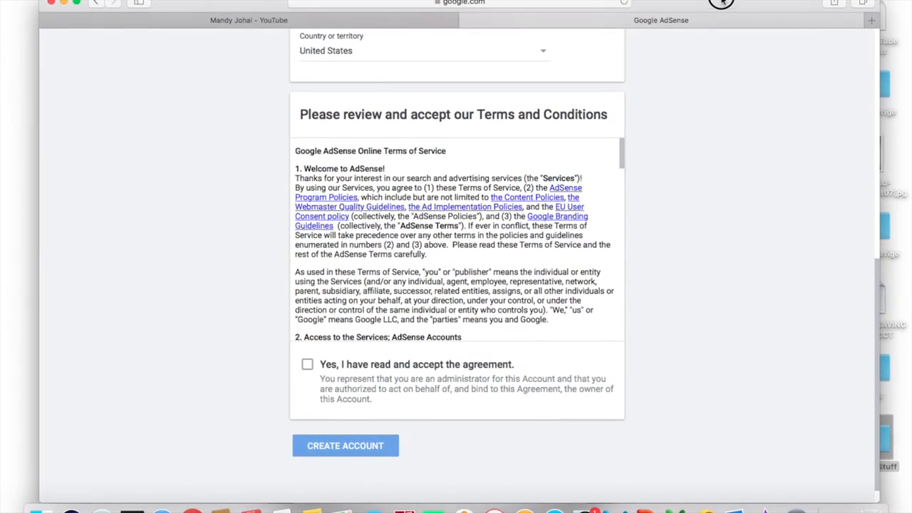
click(307, 366)
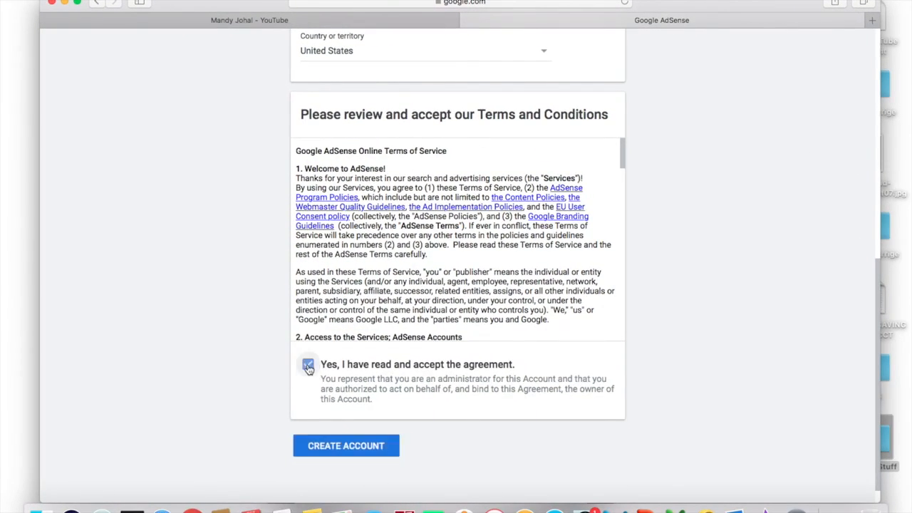
click(351, 446)
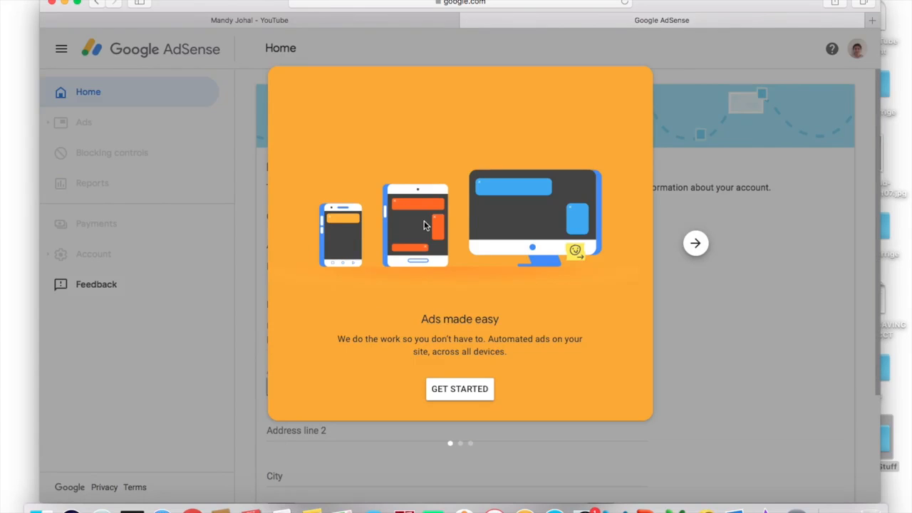
Get started in AdSense, submit the customer's payment address details for the Individual account, and proceed with the redirect to YouTube.
click(479, 397)
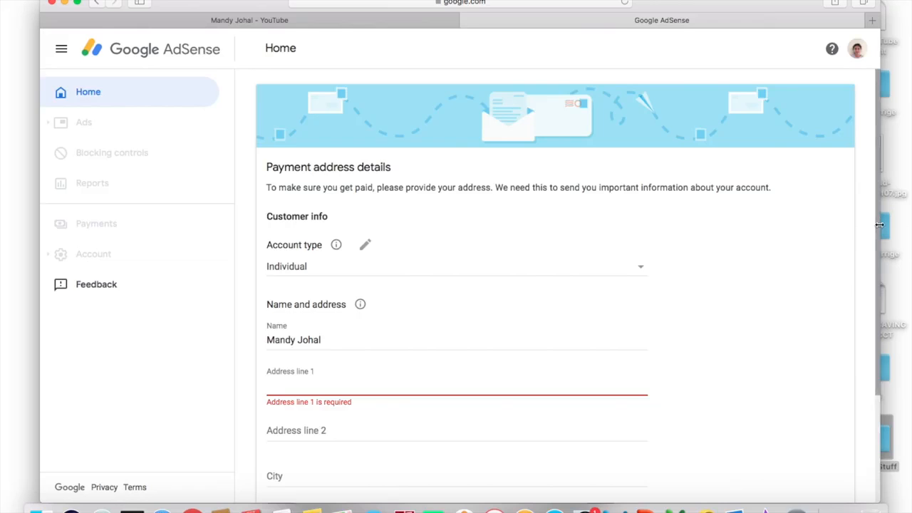
drag(879, 225, 876, 231)
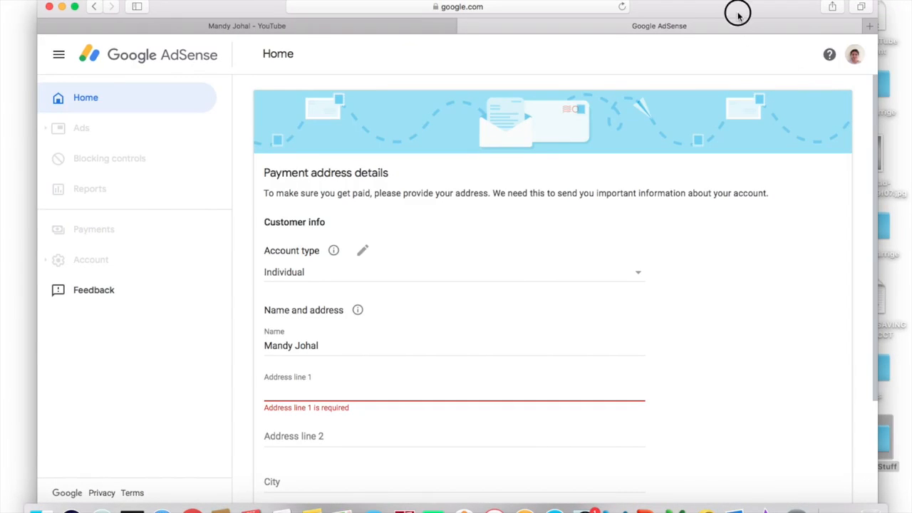
drag(738, 15, 754, 8)
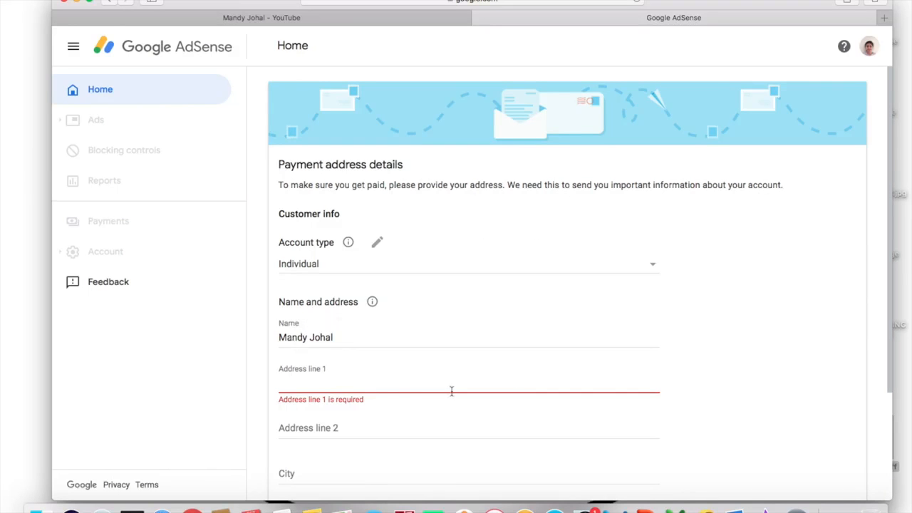
scroll(891, 226, down, 3)
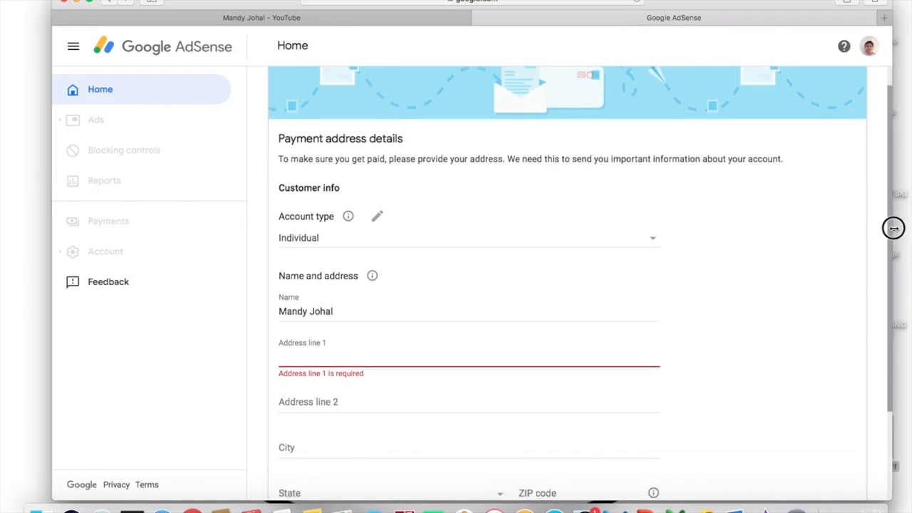
scroll(884, 284, down, 1)
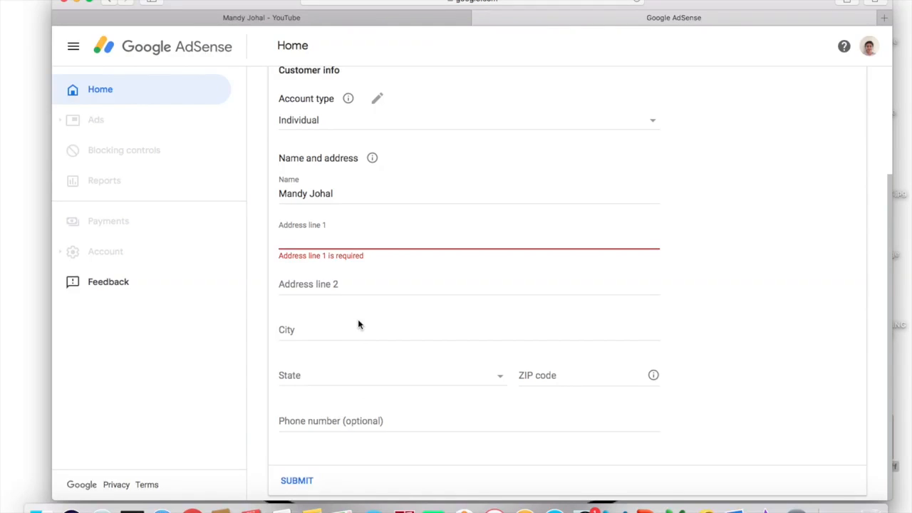
click(314, 237)
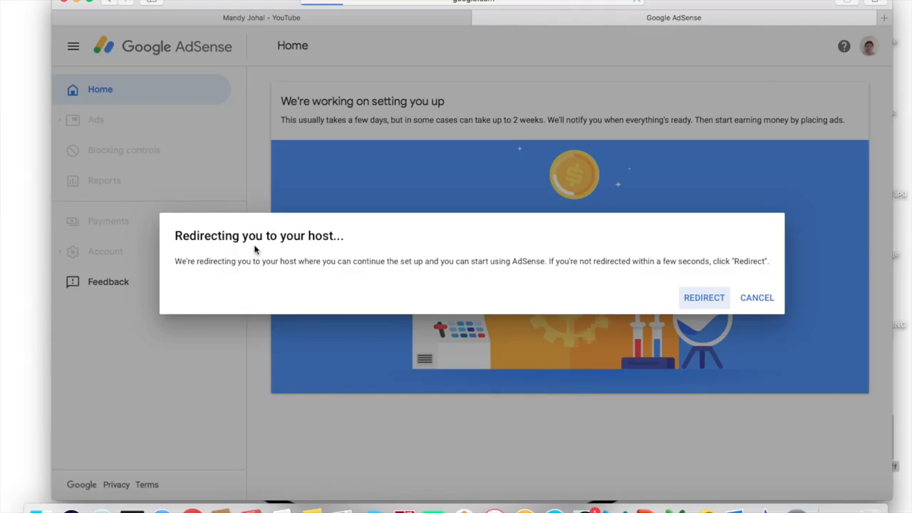
click(713, 301)
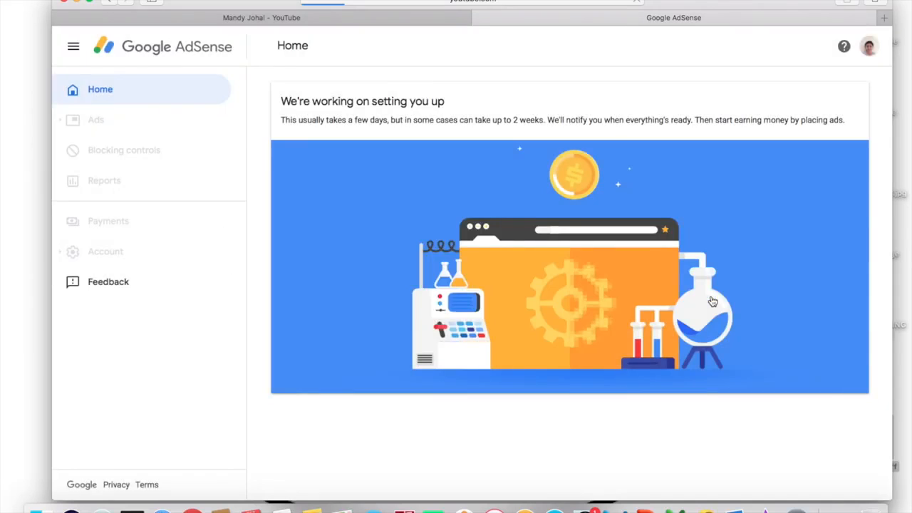